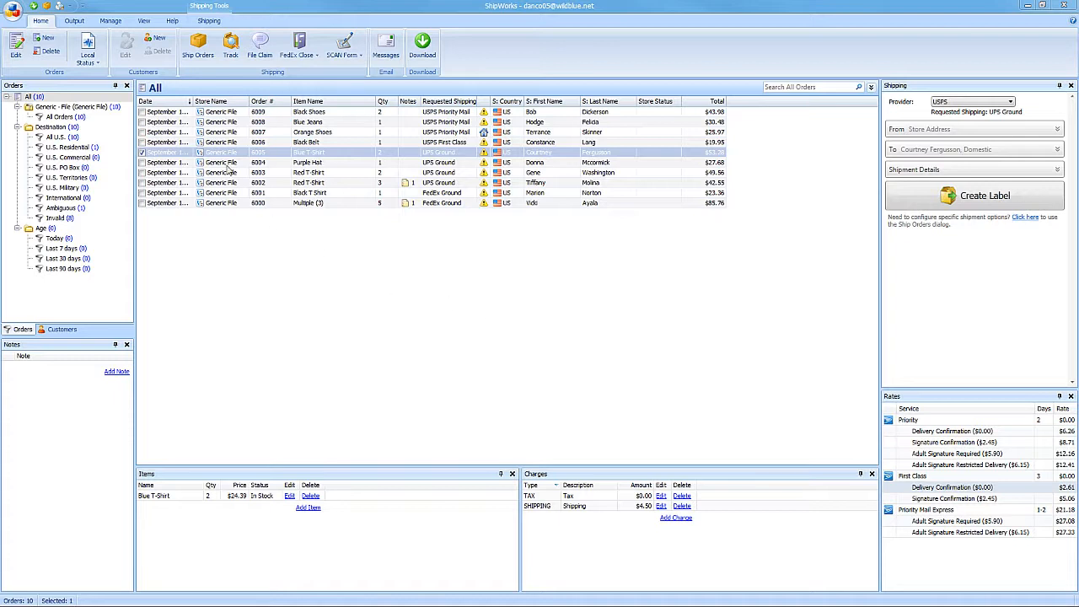
Step: Open the UPS section of the shipping settings and start the UPS account setup
left_click(113, 20)
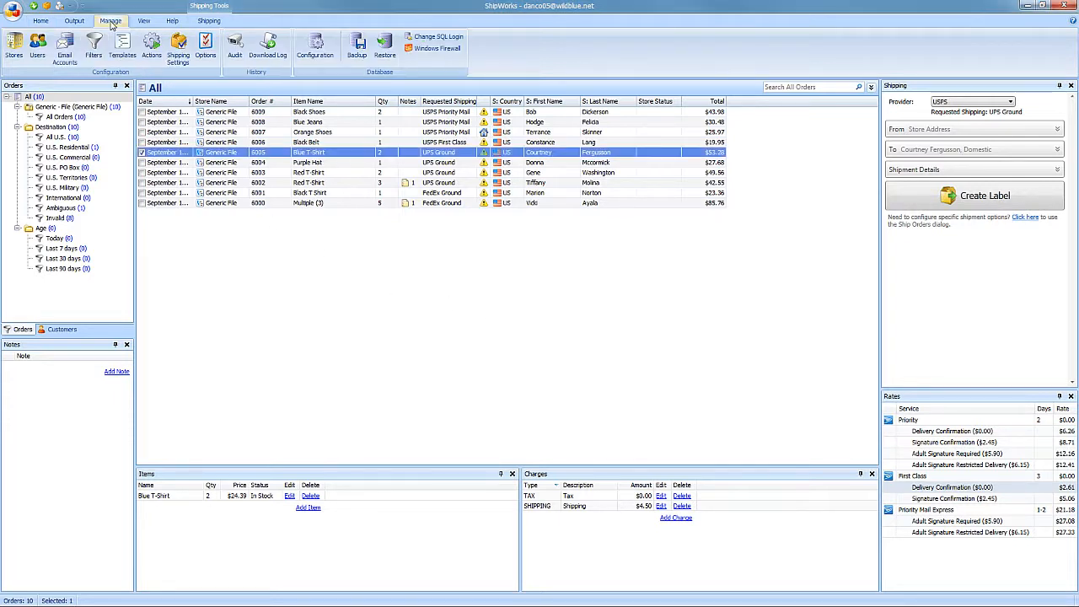
left_click(179, 48)
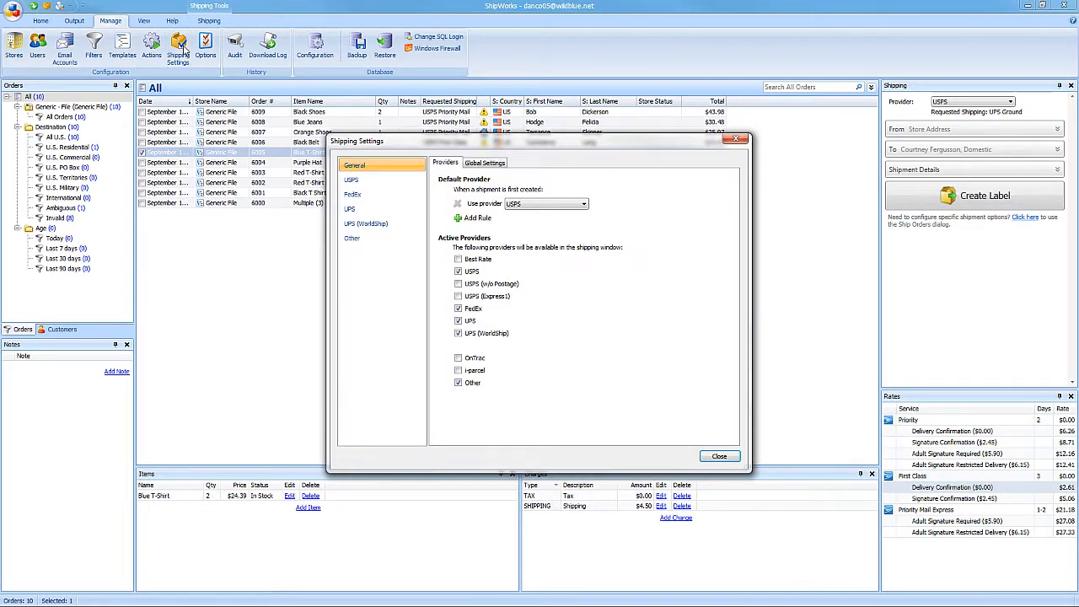
left_click(363, 211)
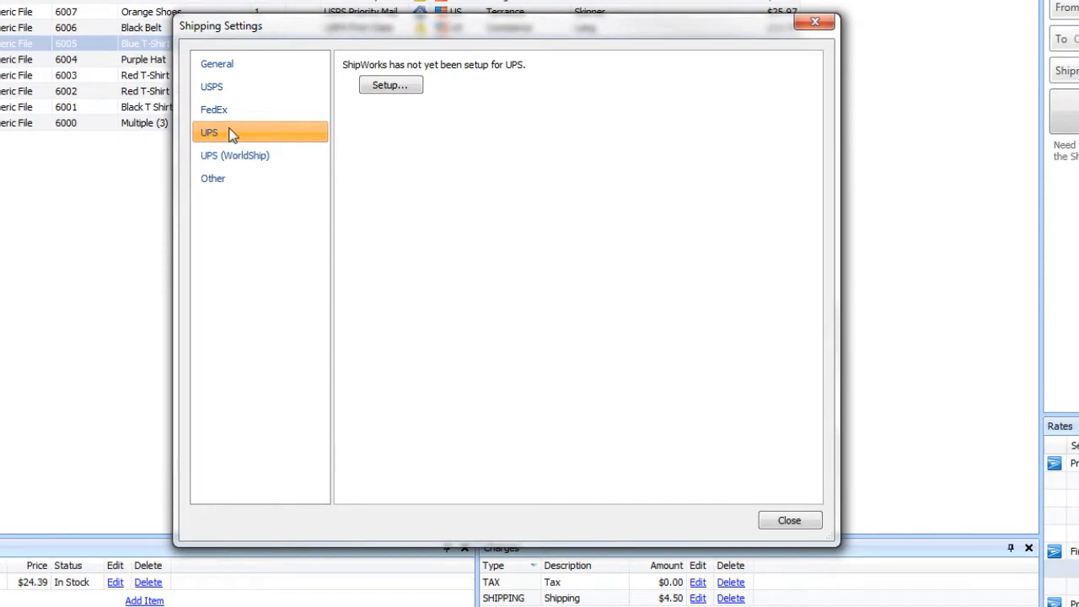
left_click(390, 86)
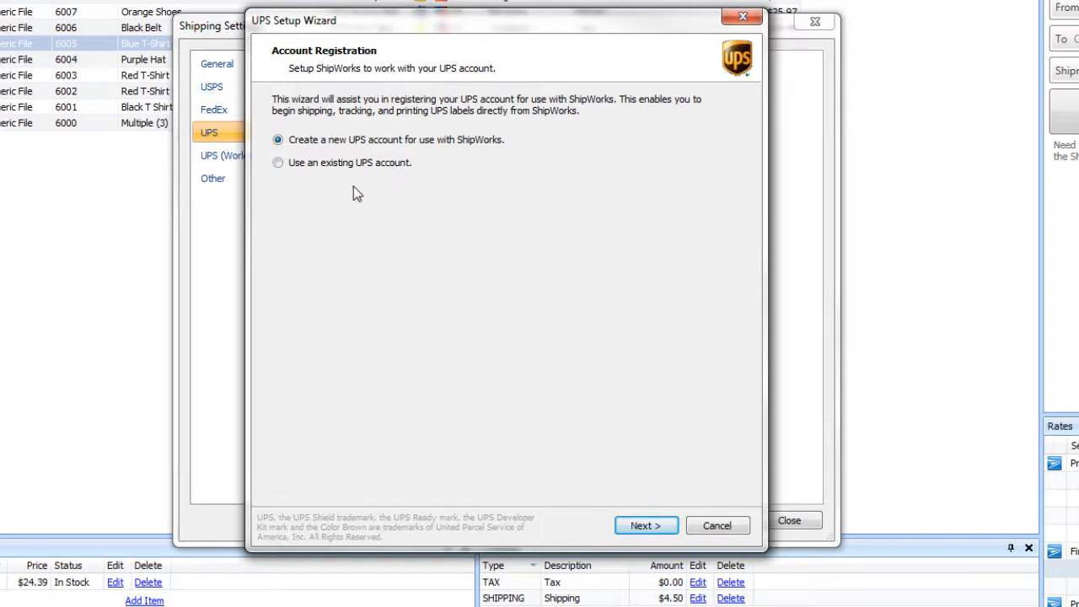
Step: Choose to use an existing UPS account and enter the UPS account number
left_click(280, 162)
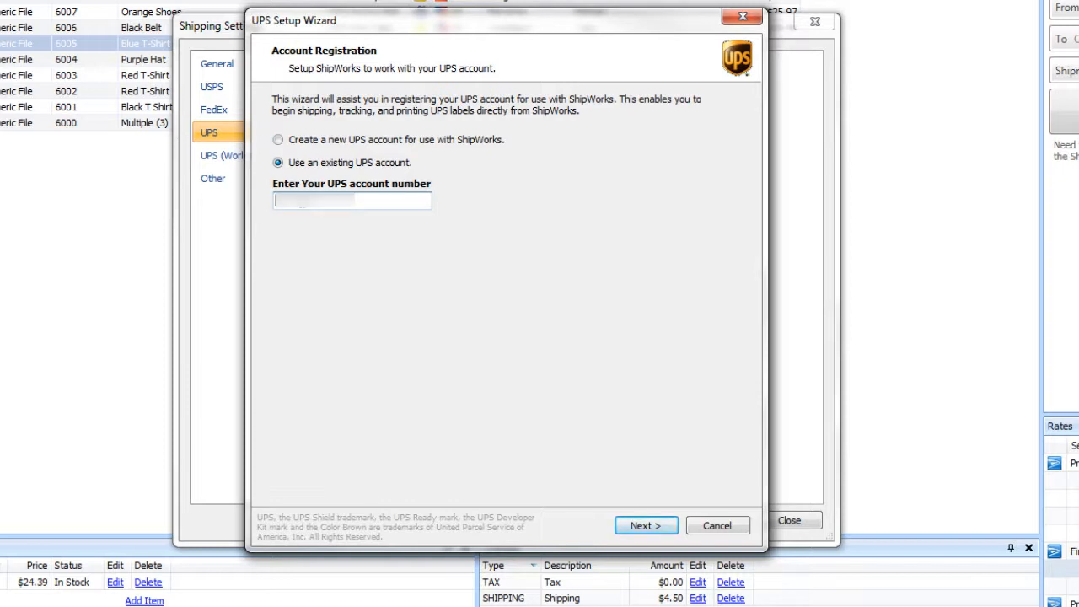
type("****")
left_click(653, 529)
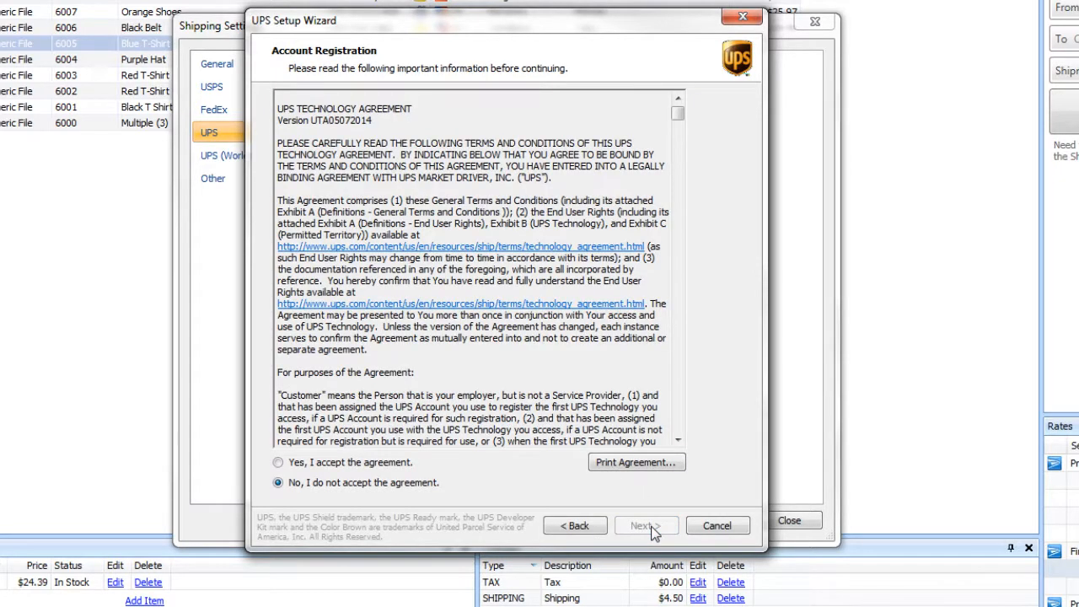
Step: Accept the UPS Technology Agreement and fill in the account's full name as ShipWorks Support
left_click(279, 464)
left_click(642, 525)
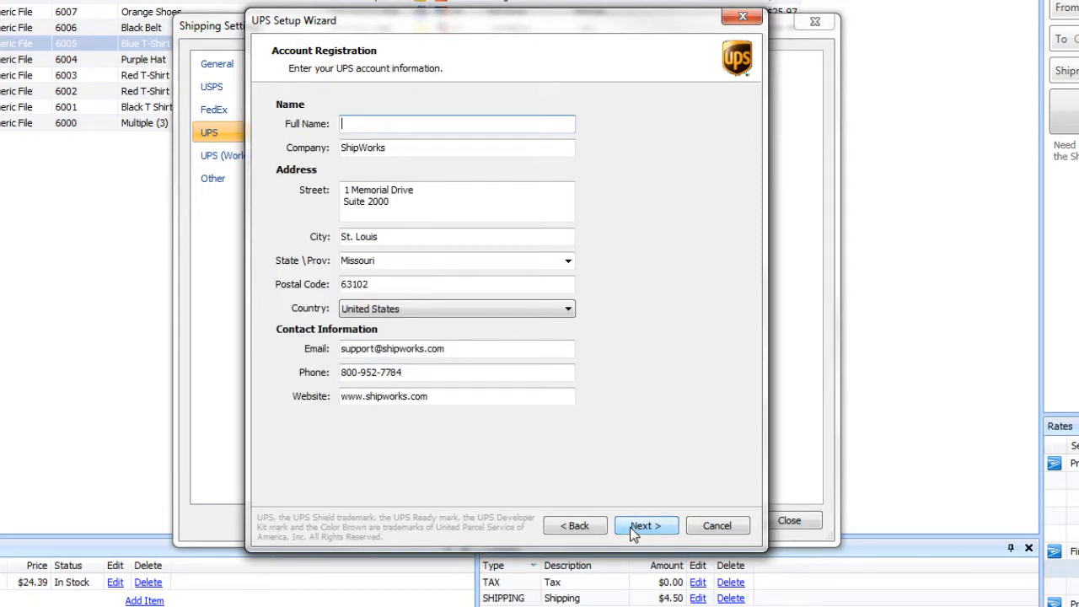
type("ShipWorks Support")
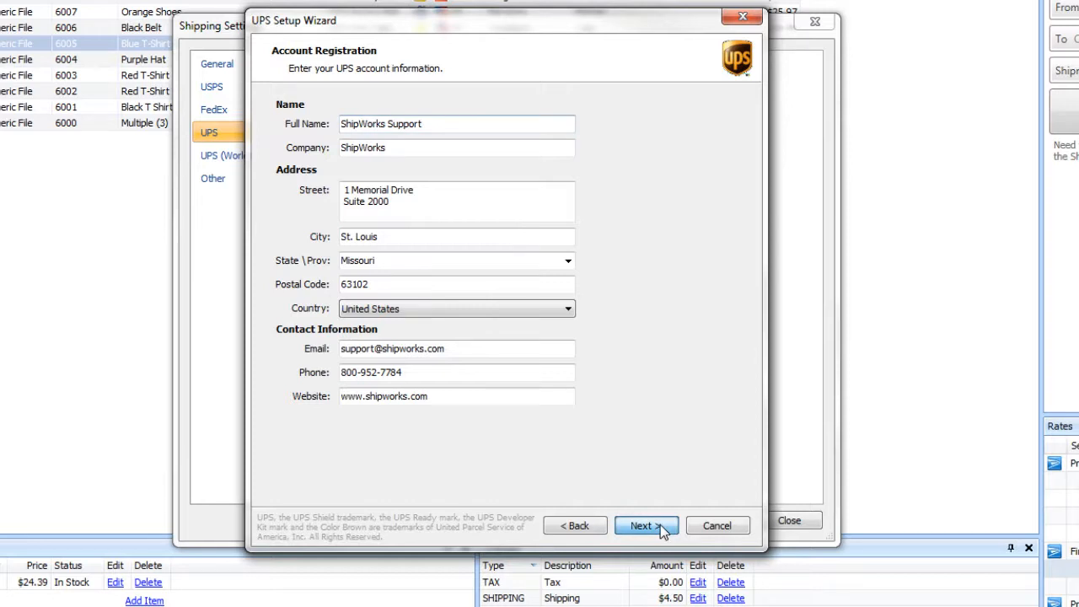
left_click(661, 524)
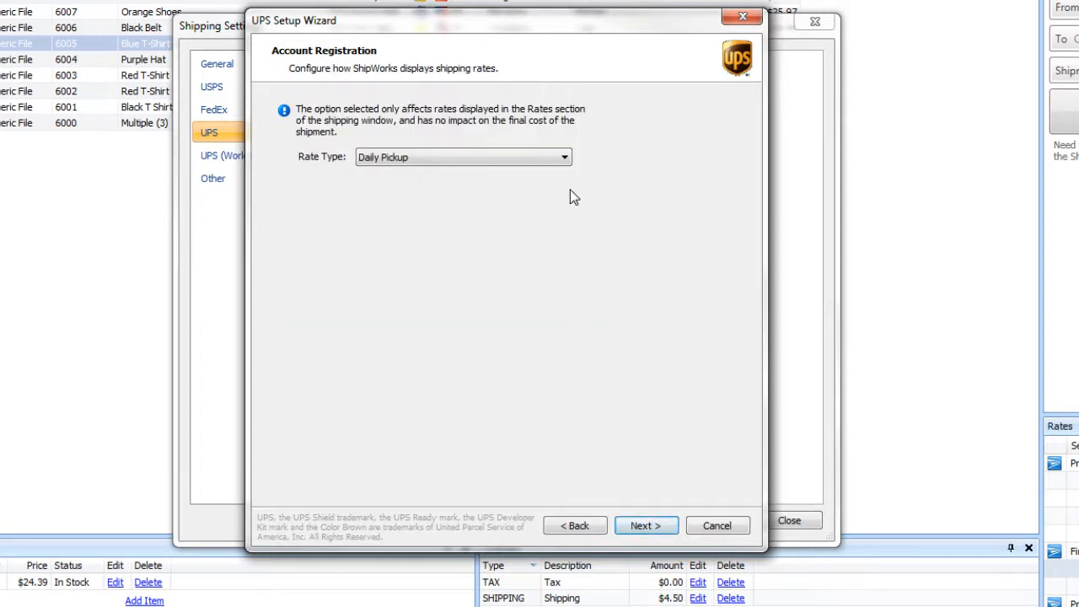
Step: Try the Negotiated (Account Based Rates) rate type and set it back to Daily Pickup
left_click(563, 160)
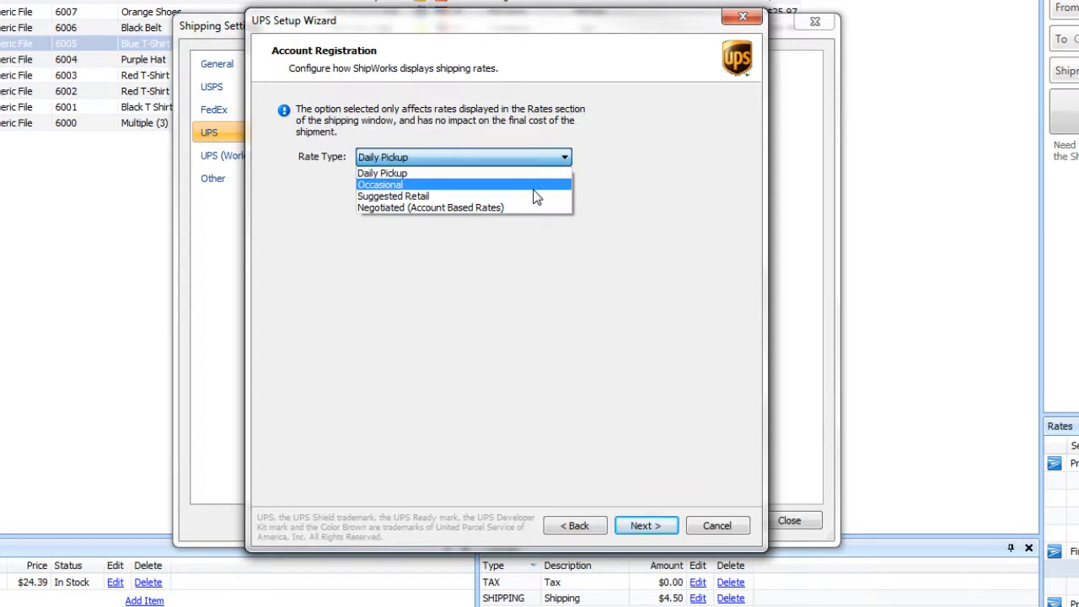
left_click(502, 208)
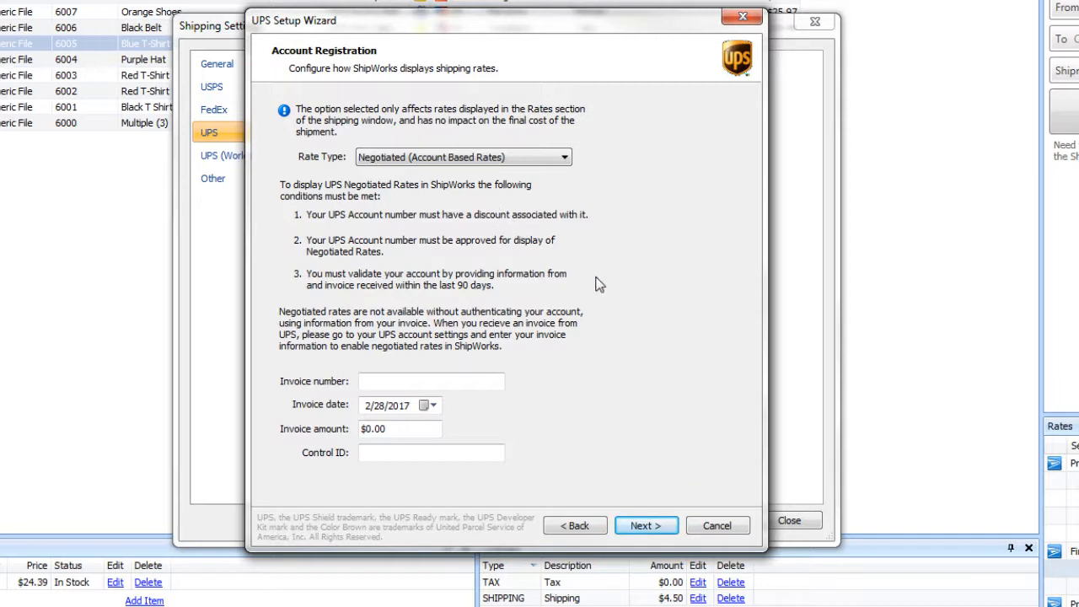
left_click(566, 162)
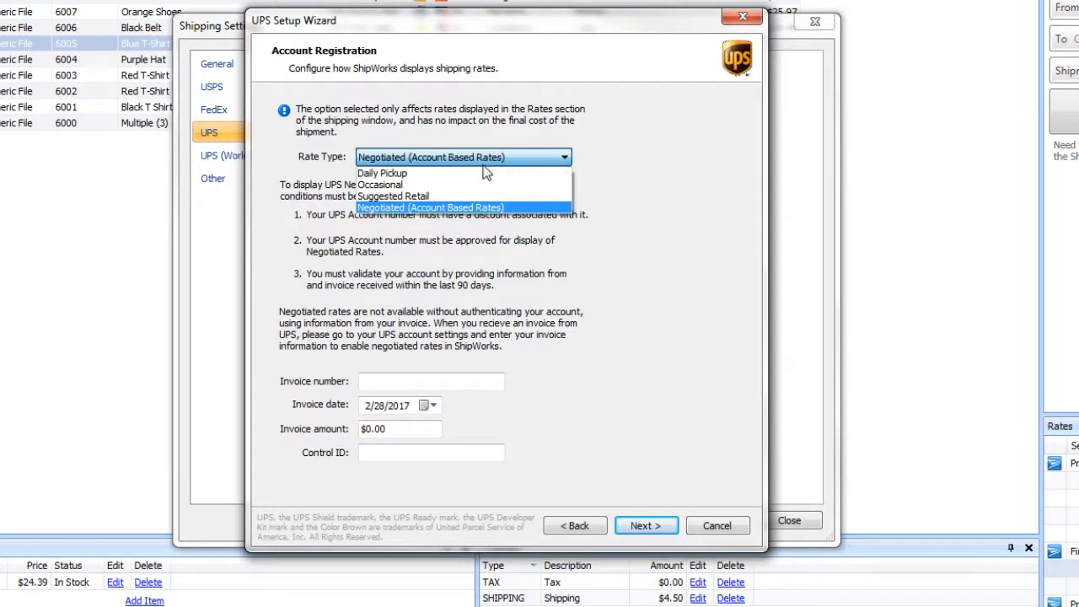
left_click(419, 175)
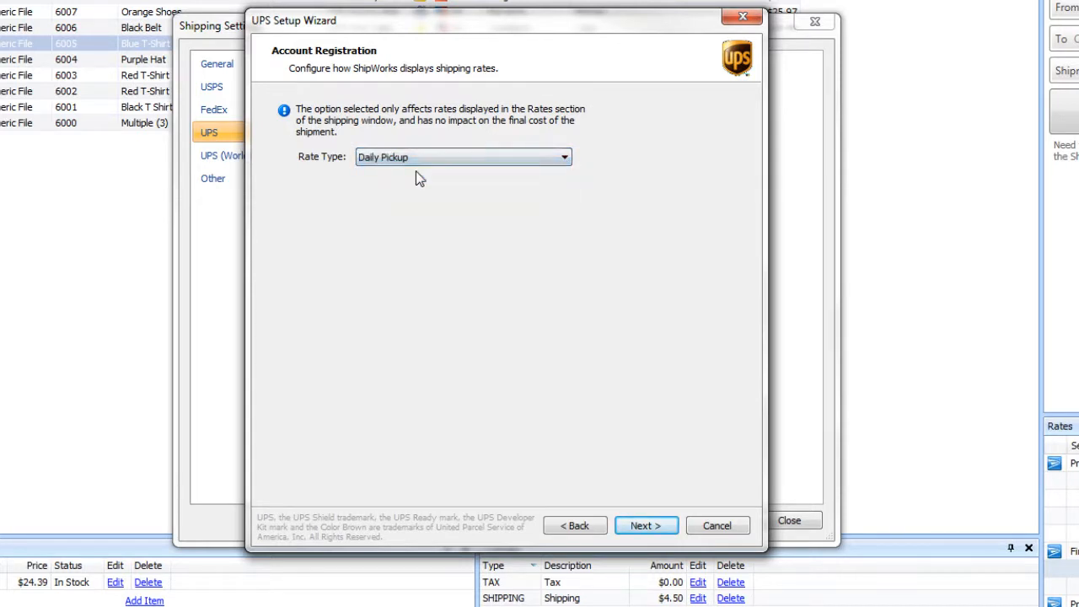
Step: Set the requested label format to Thermal - ZPL and accept the Terms and Conditions of the ShipWorks exclusive UPS promotion
left_click(635, 530)
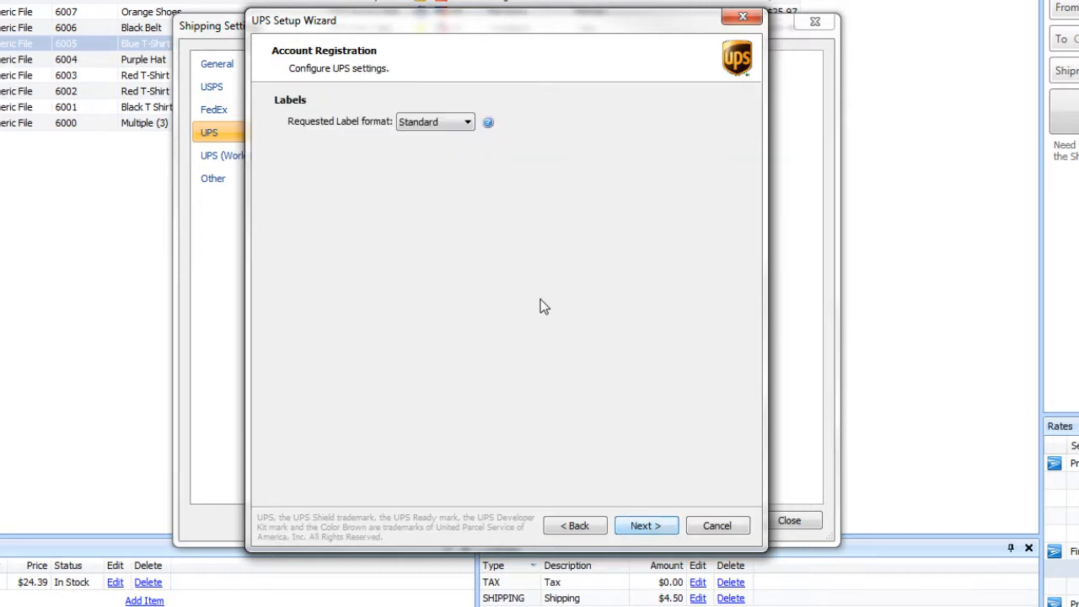
left_click(468, 122)
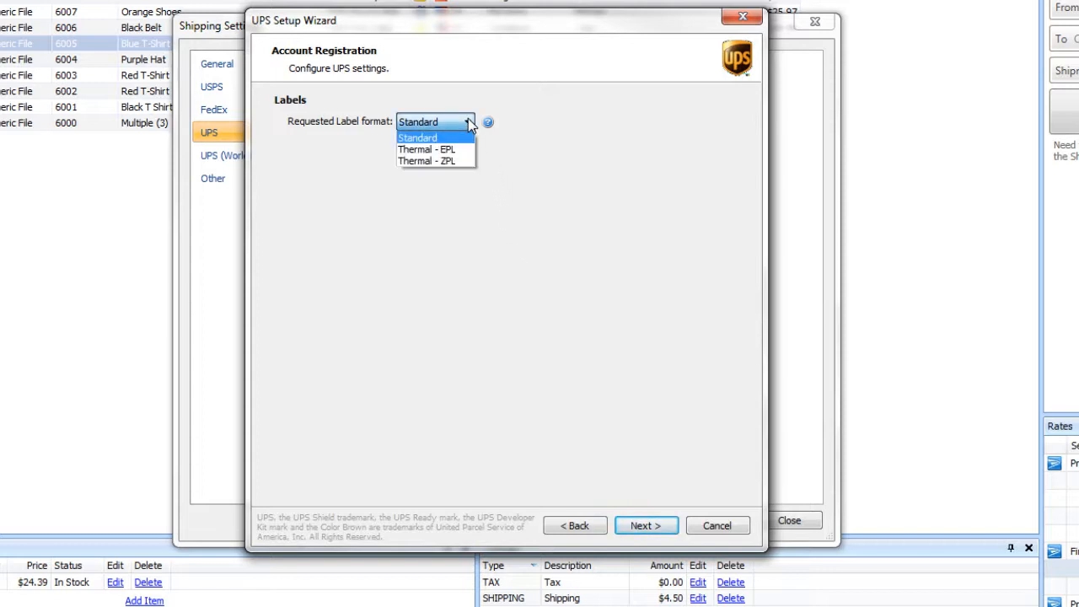
left_click(469, 161)
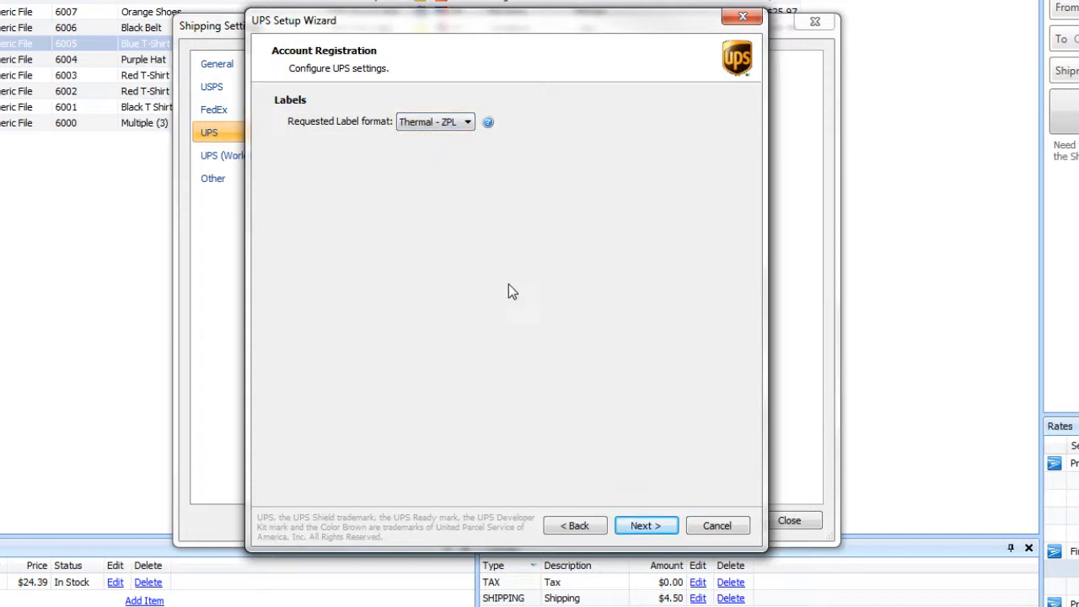
left_click(641, 529)
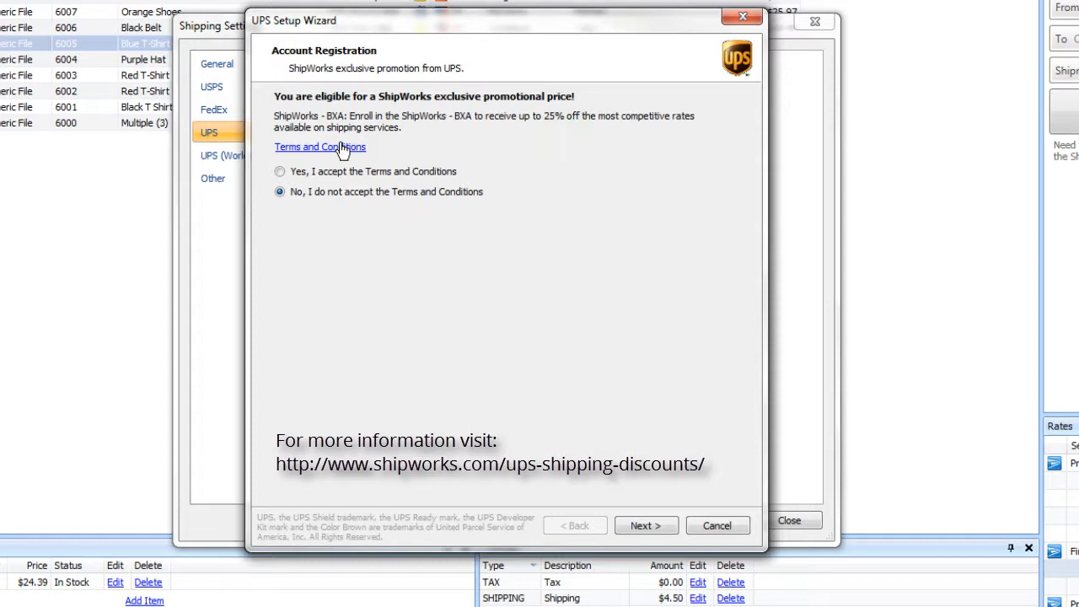
left_click(280, 172)
left_click(641, 526)
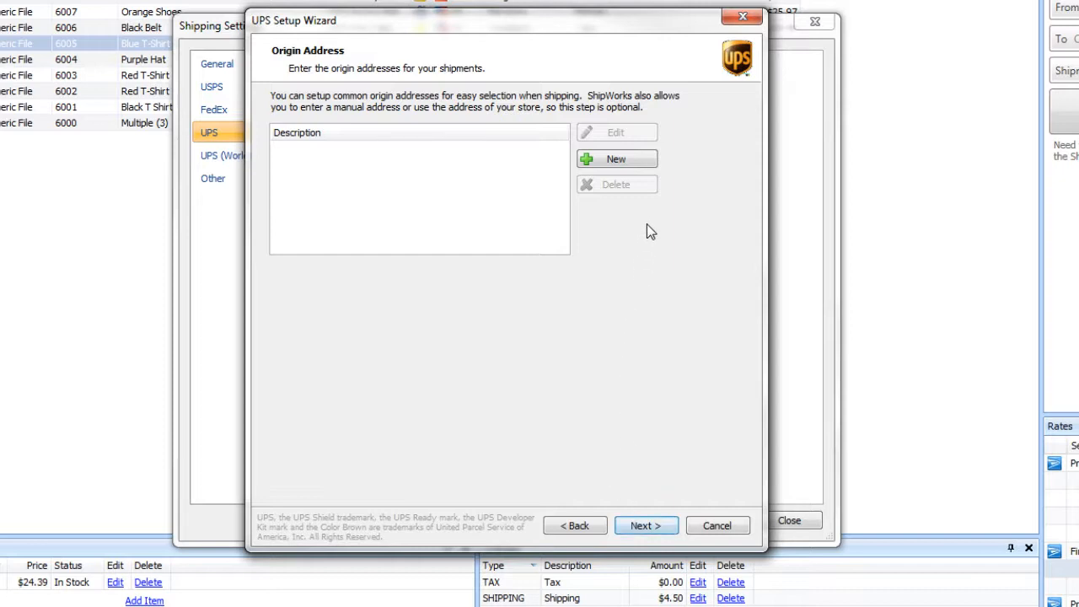
left_click(628, 159)
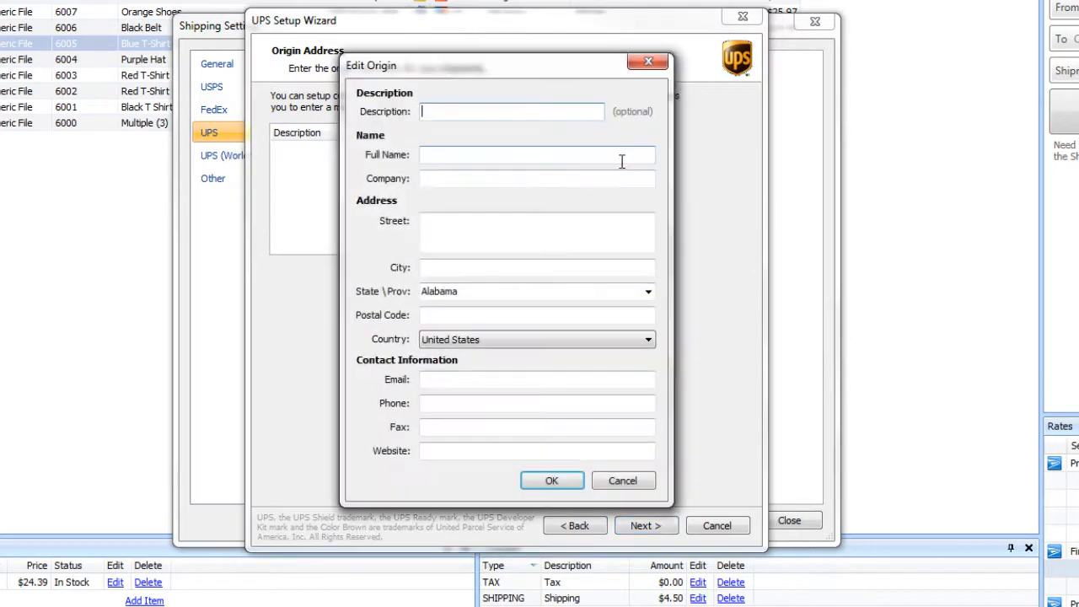
type("Warehouse 2")
left_click(633, 484)
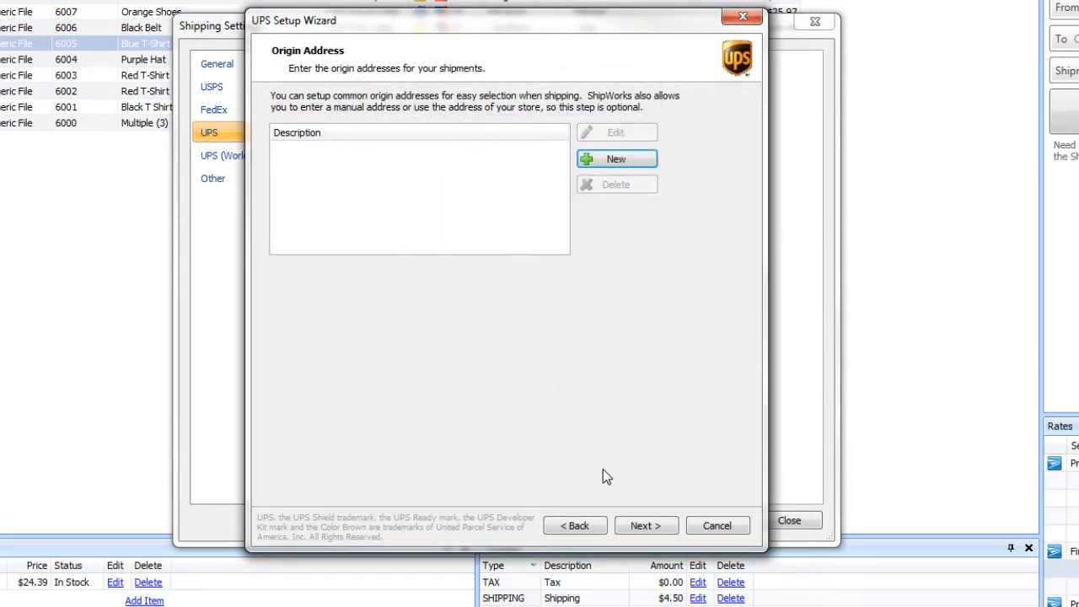
Step: Skip the origin addresses and choose UPS Ground as the service in the Defaults - UPS shipping profile
left_click(643, 525)
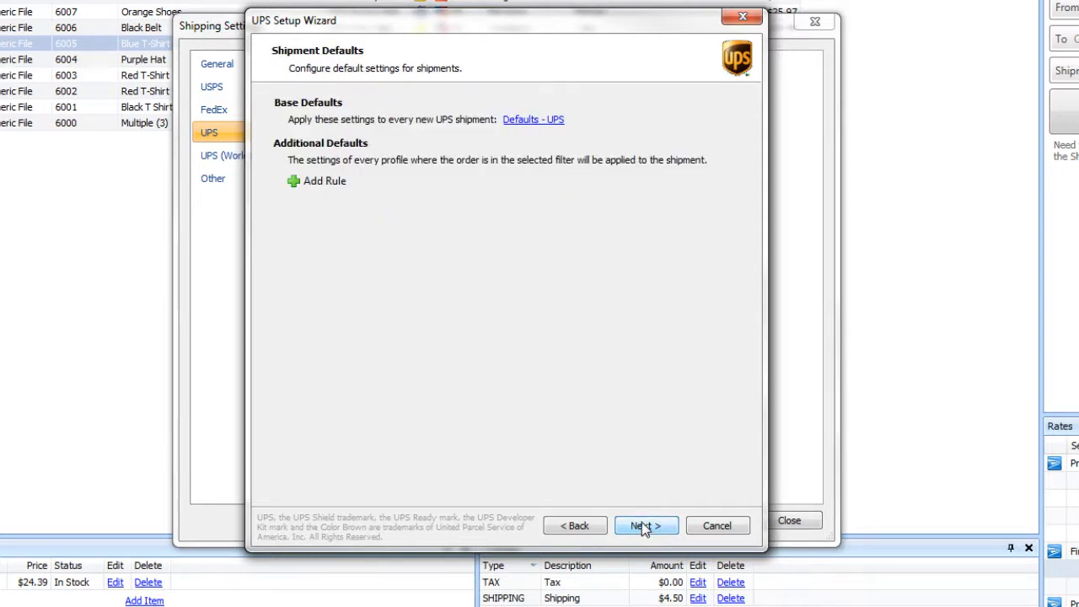
left_click(544, 124)
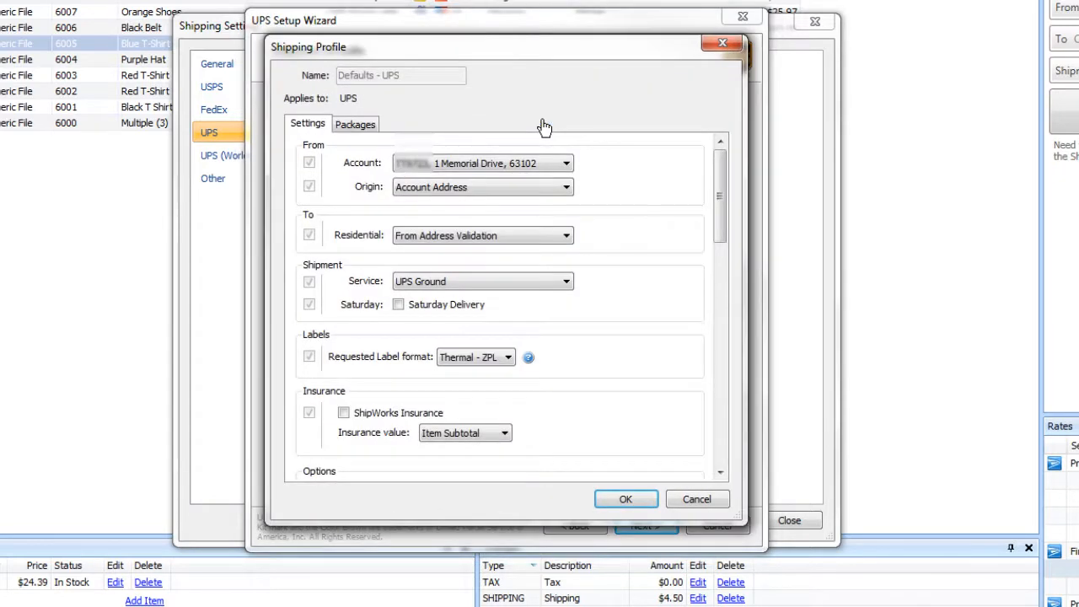
left_click_drag(717, 187, 716, 223)
left_click(553, 170)
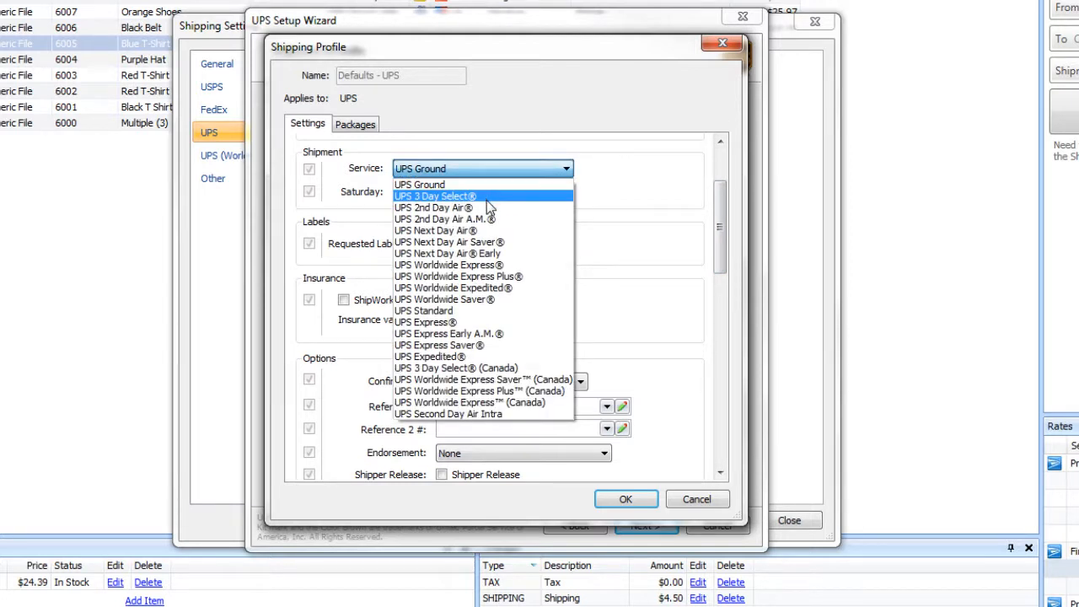
left_click(437, 185)
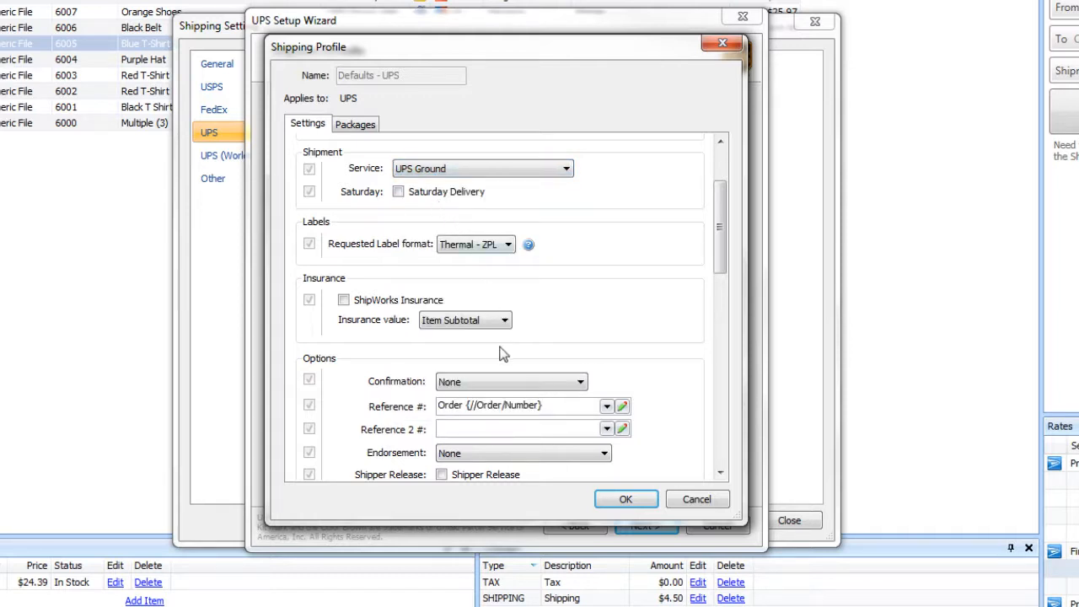
Step: Set the profile's confirmation to Signature Required and its Reference 2 # to "Thank you For Your Order!"
left_click(502, 386)
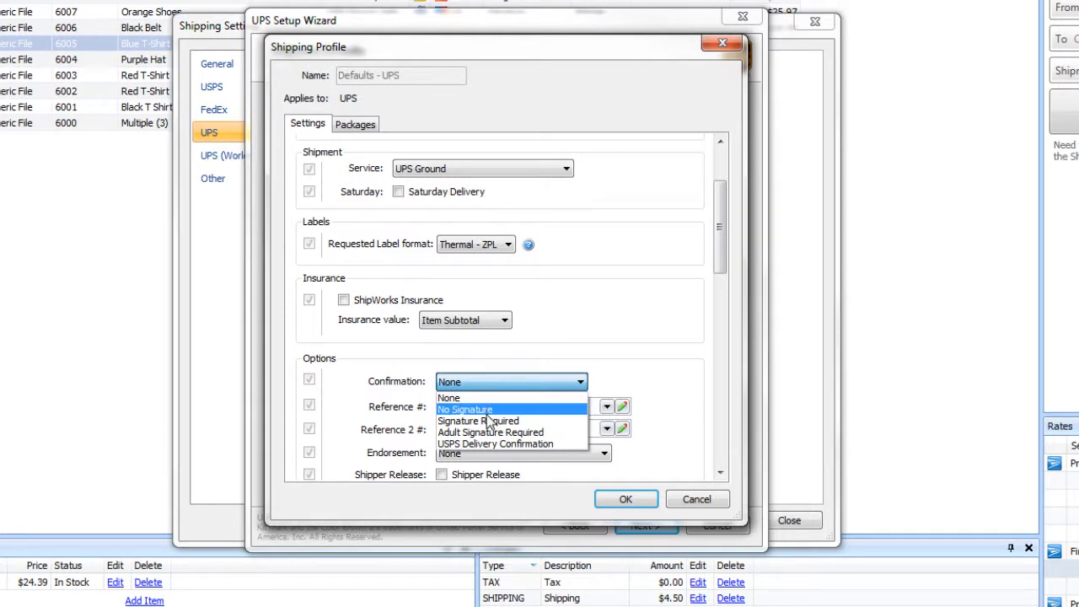
left_click(492, 422)
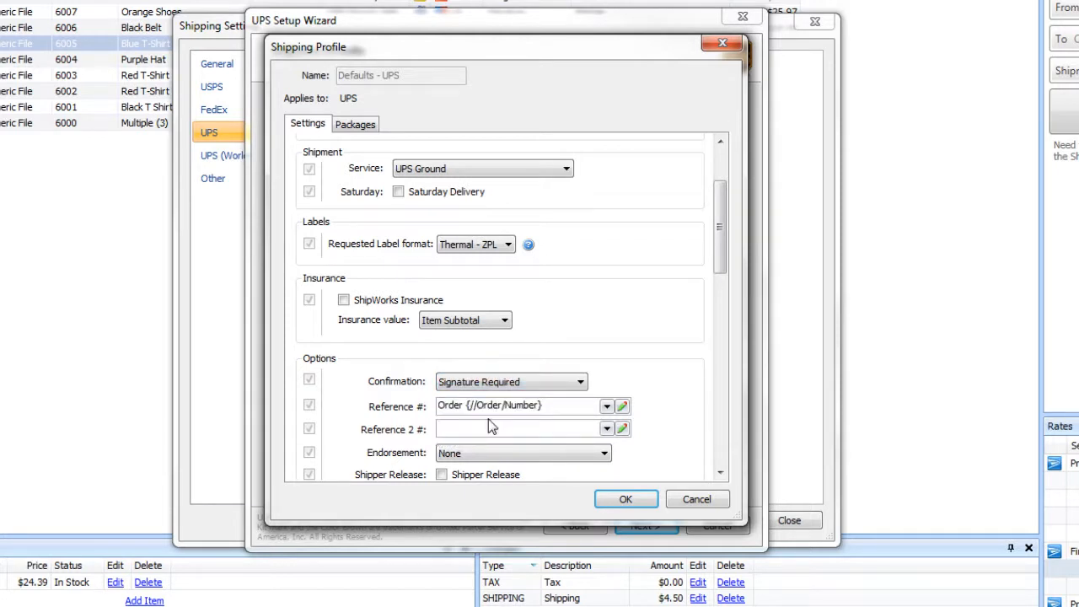
left_click(471, 426)
type("Thank you For Your Order!")
Step: Enable package defaults in the profile for 1 package, using Your Packaging as the packaging type
left_click(363, 127)
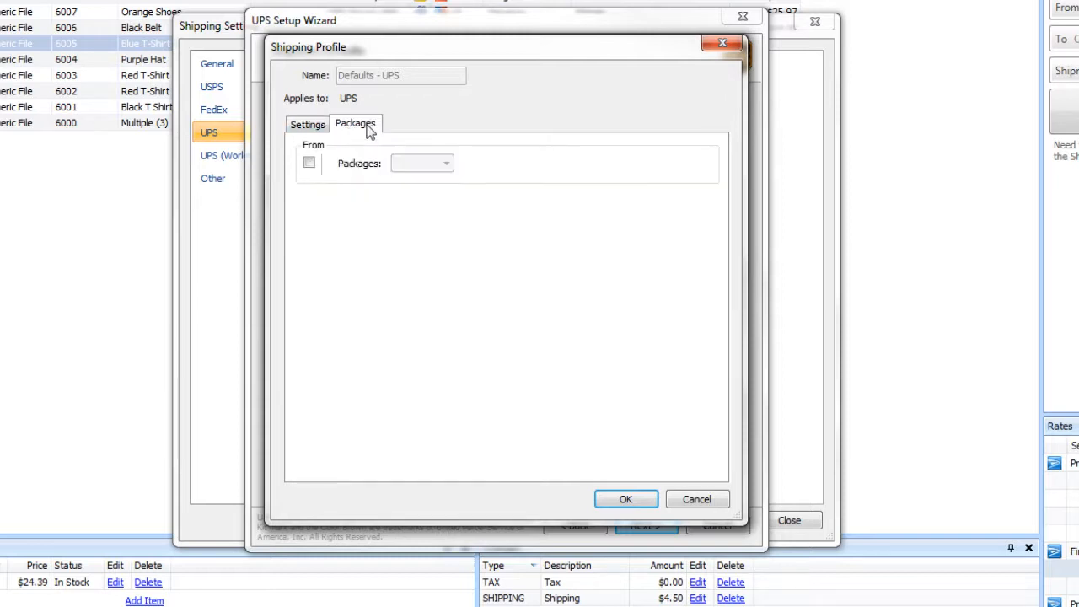
left_click(310, 163)
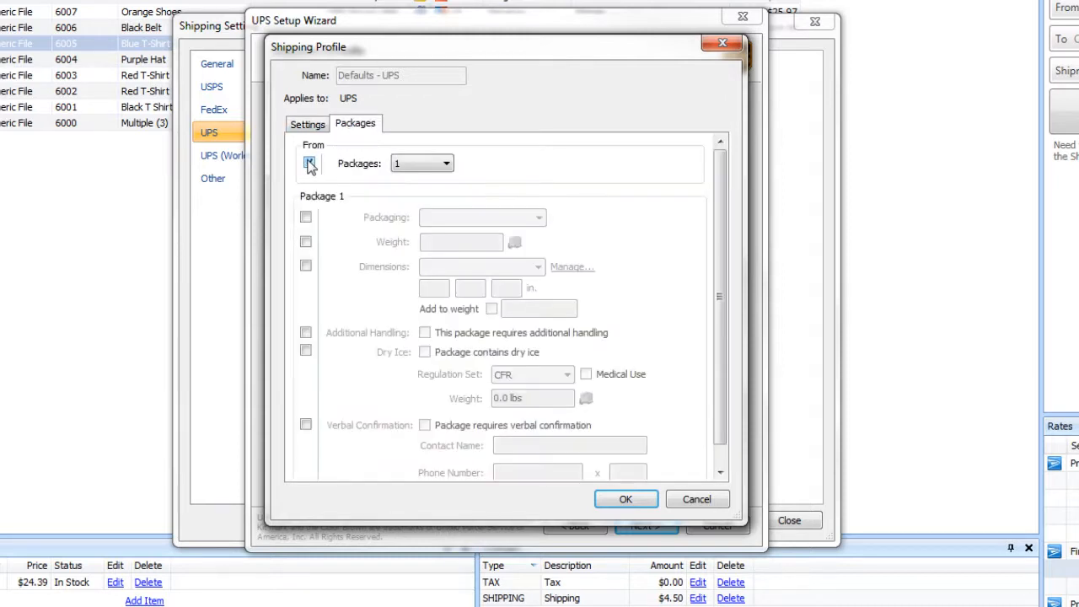
left_click(305, 217)
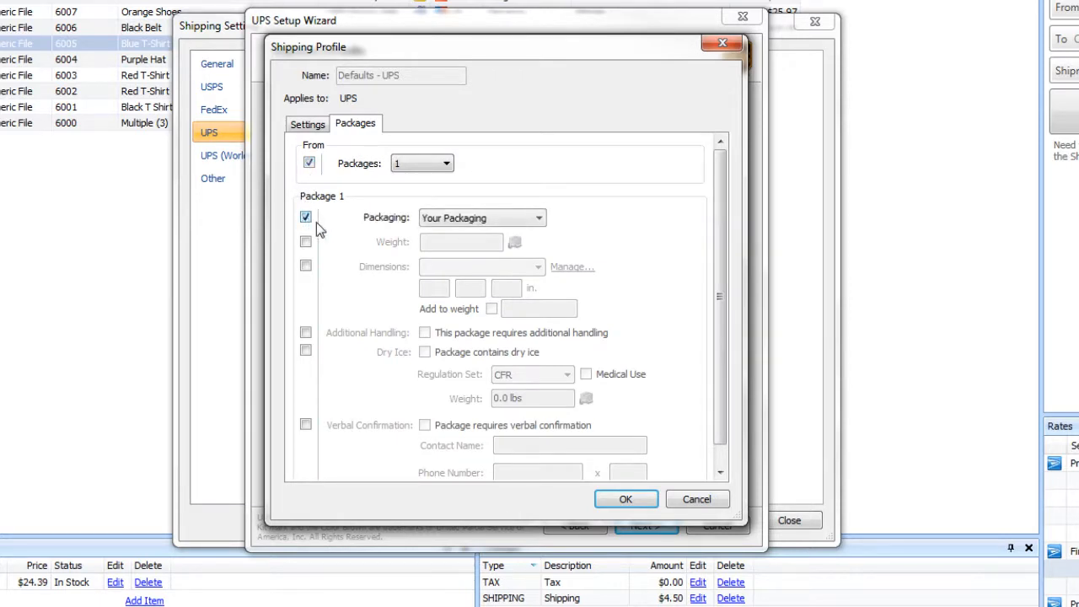
left_click(453, 217)
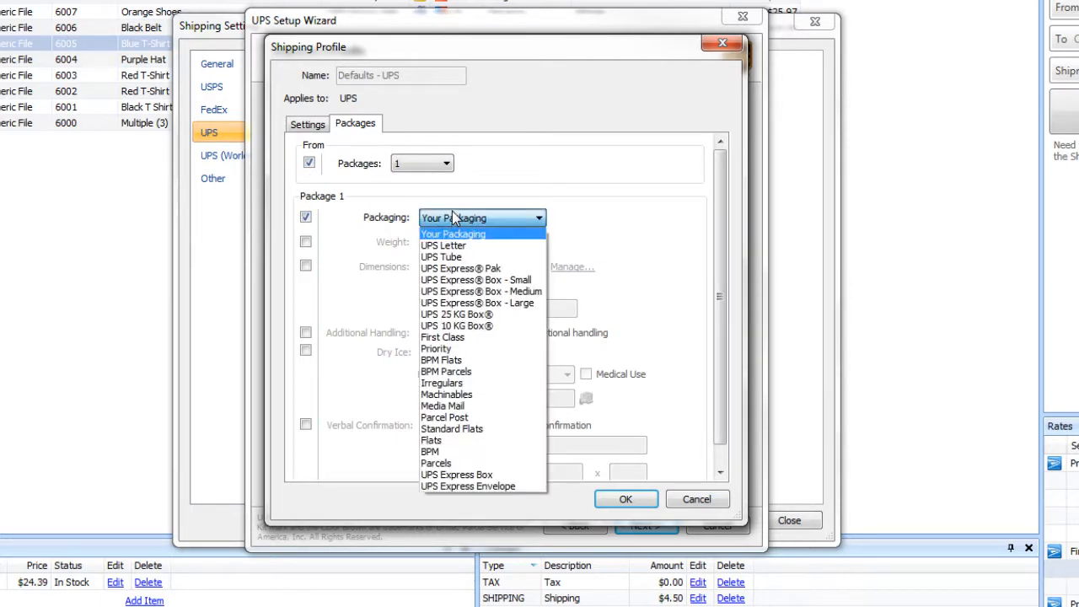
left_click(452, 218)
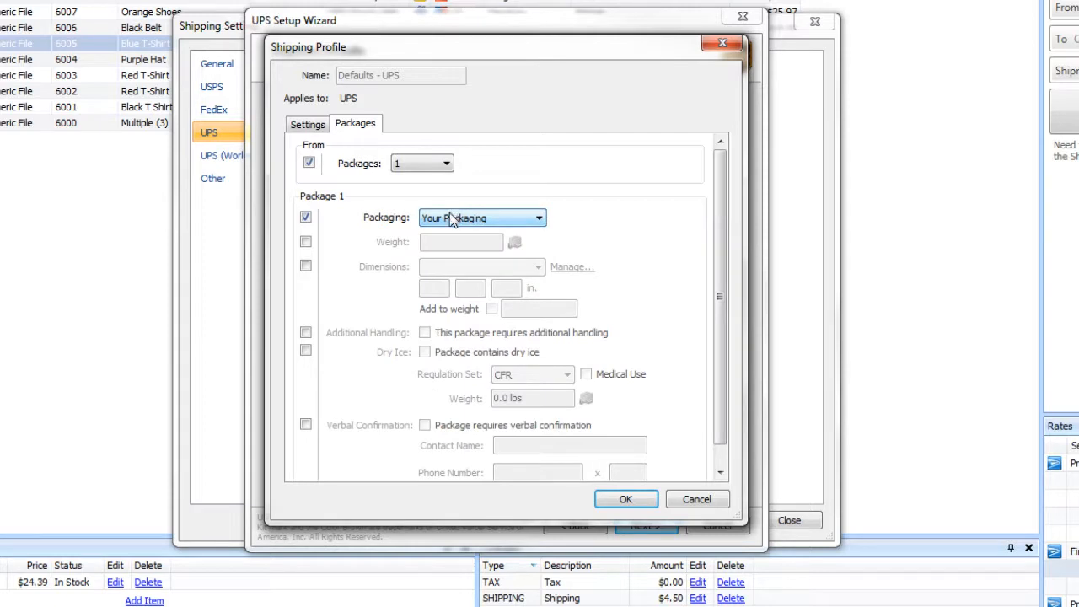
Step: Enable default dimensions of 10 x 5 x 7 in. for Package 1 and save the shipping profile, continuing to the printing setup
left_click(305, 266)
left_click(425, 290)
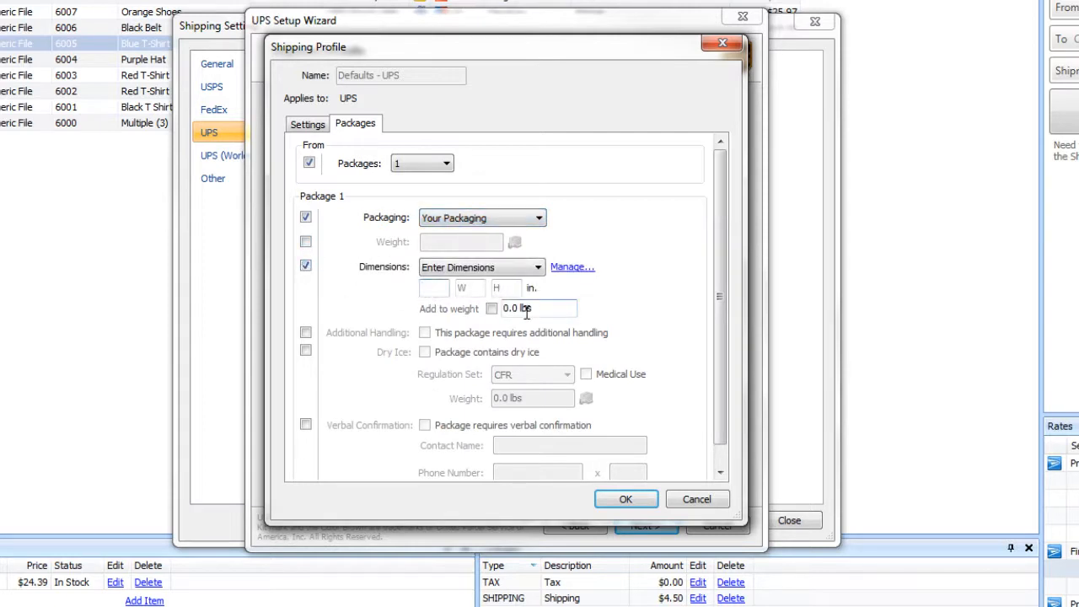
type("10")
key("Tab")
type("5")
key("Tab")
type("7")
left_click_drag(723, 285, 720, 316)
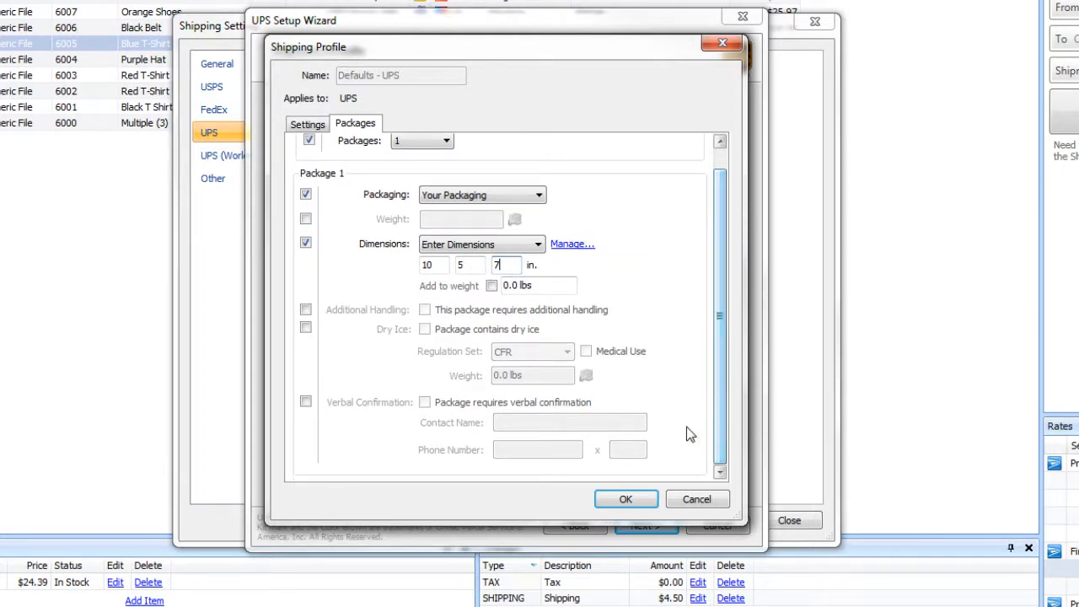
left_click(628, 500)
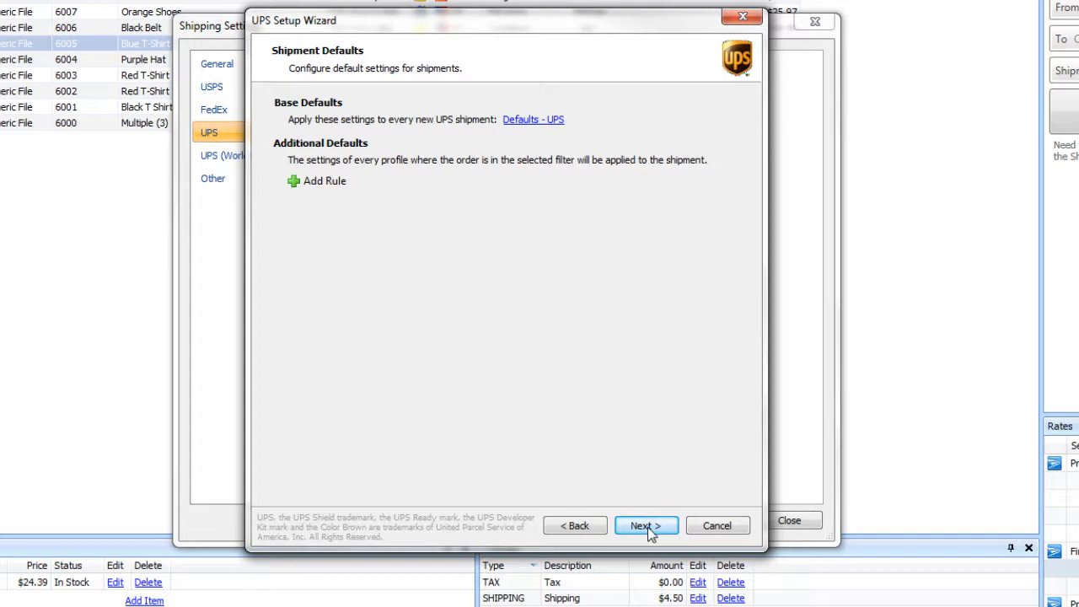
left_click(648, 527)
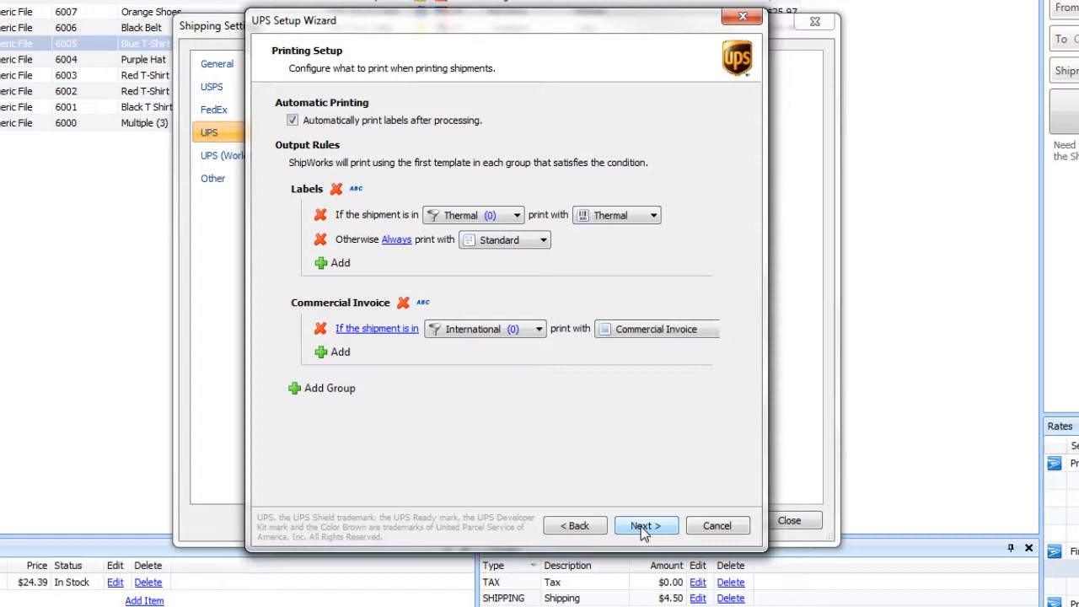
Step: Accept the default printing rules and the Shipped and Voided status updates, and finish the UPS Setup Wizard
left_click(640, 526)
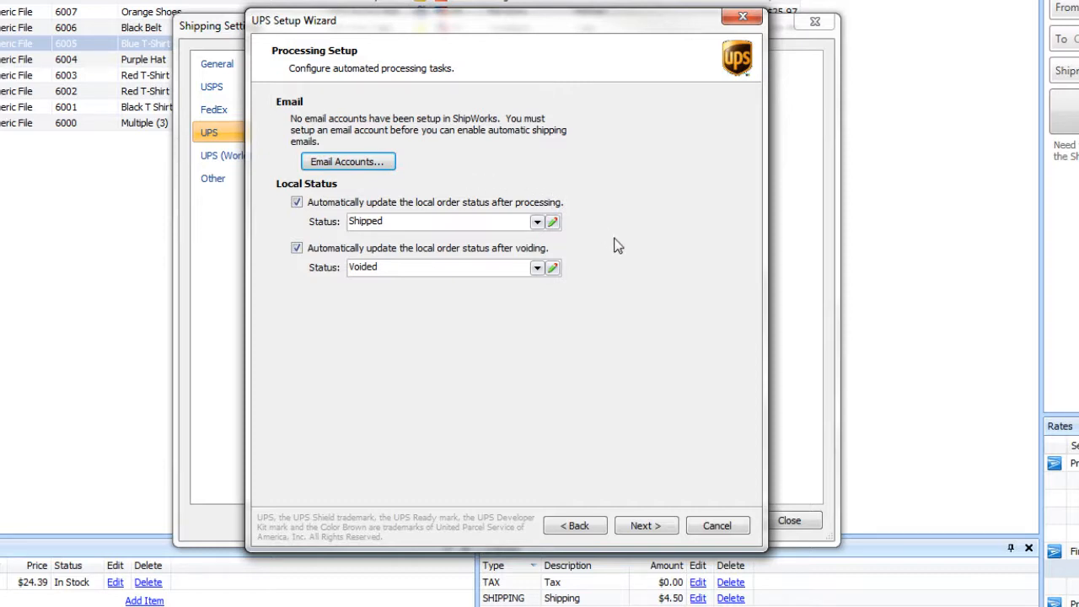
left_click(654, 531)
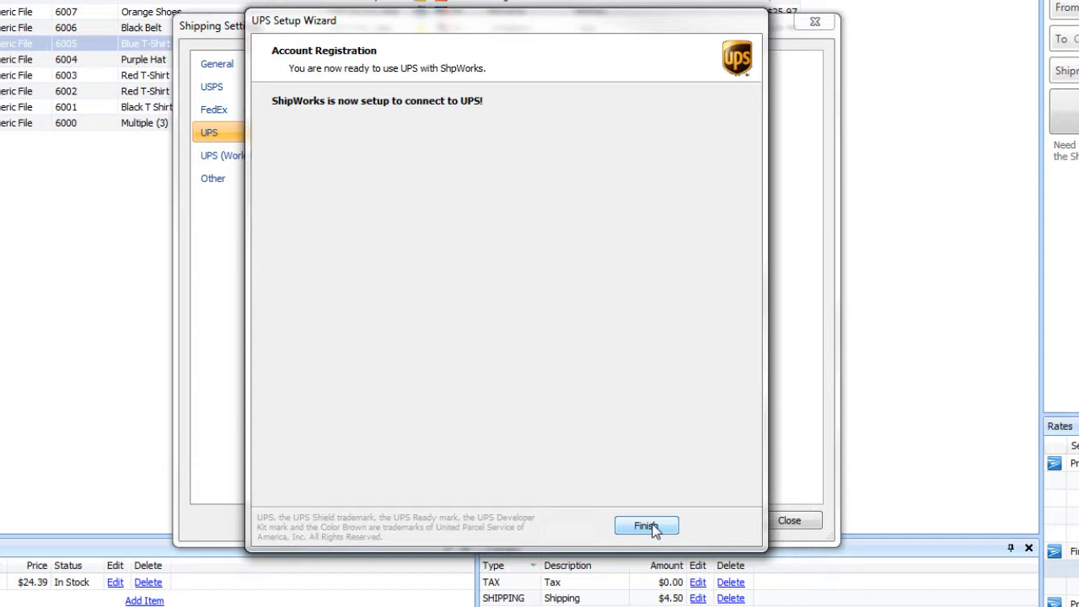
left_click(654, 528)
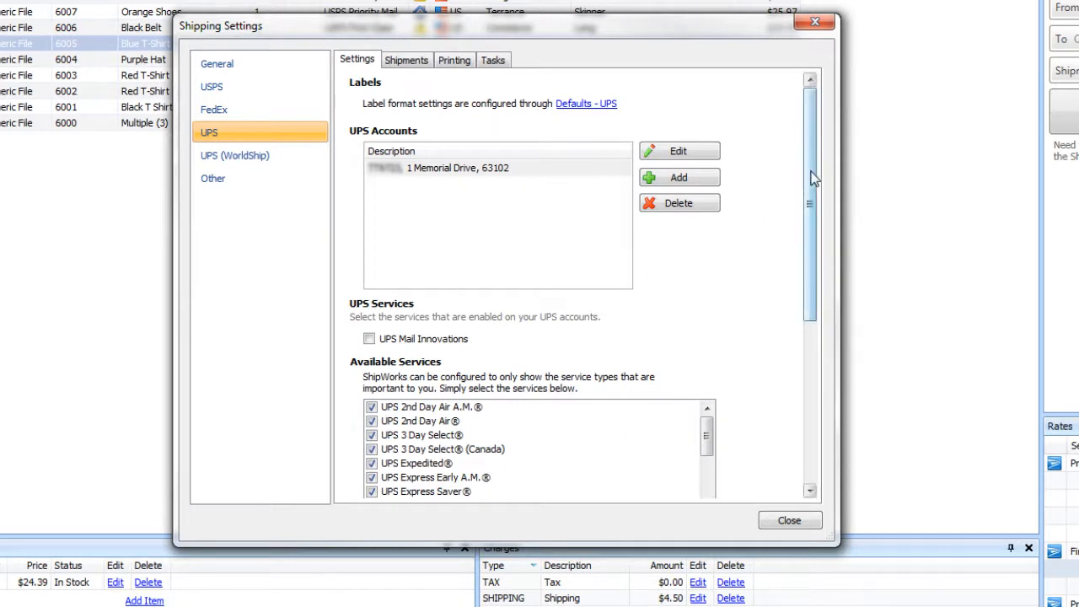
Step: Enable UPS Mail Innovations among the UPS services in the UPS shipping settings
left_click_drag(812, 177, 812, 185)
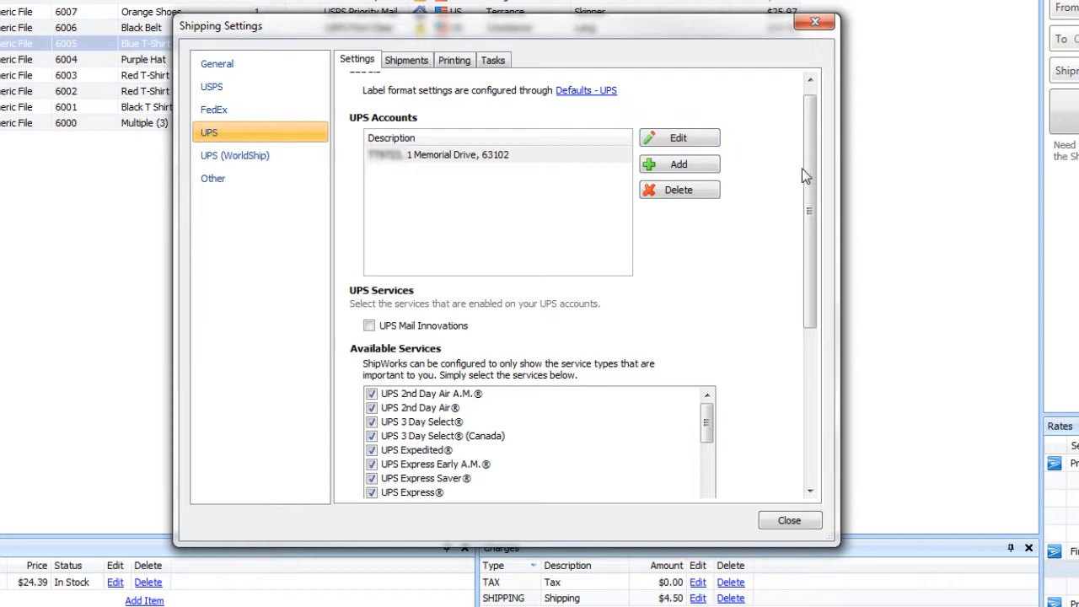
left_click_drag(801, 168, 755, 271)
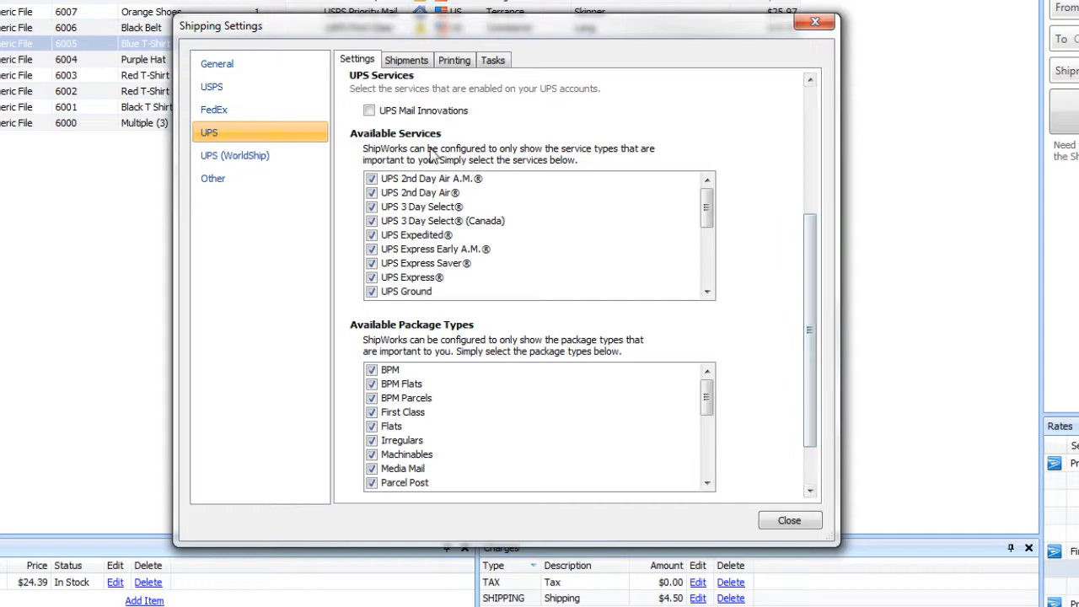
left_click(369, 110)
Step: Exclude UPS 3 Day Select and UPS 3 Day Select (Canada) from the available UPS services
mouse_move(814, 250)
left_mouse_down()
mouse_move(812, 280)
mouse_move(812, 269)
left_mouse_up()
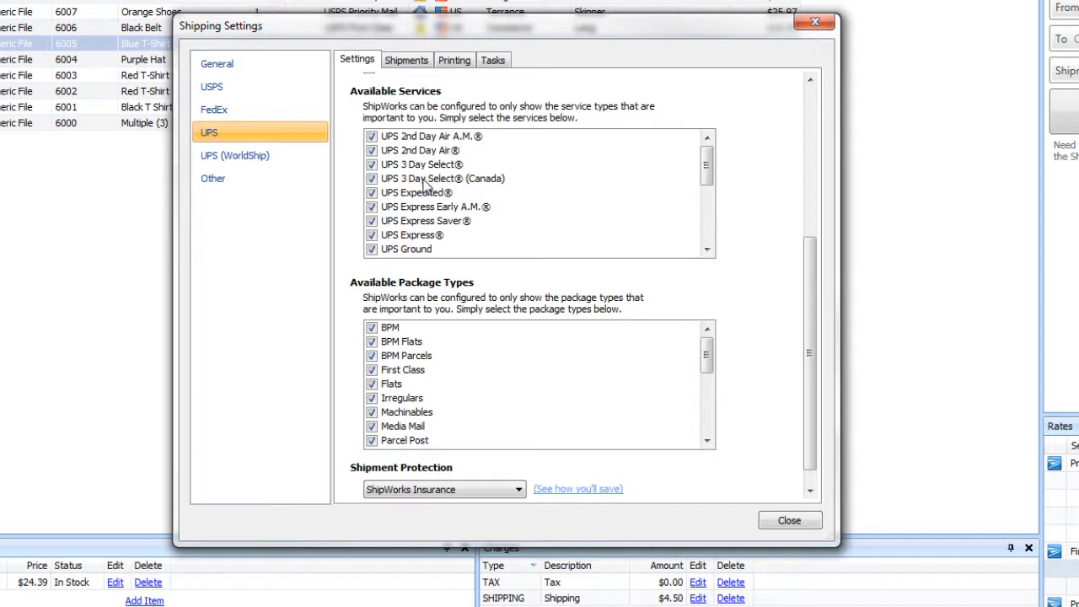
left_click(374, 165)
left_click(372, 178)
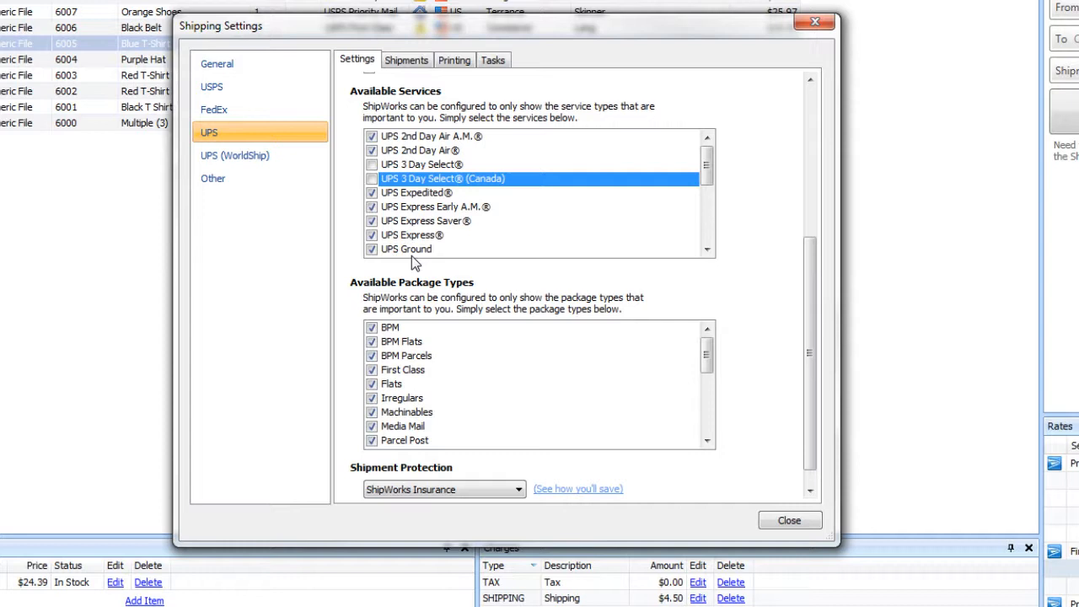
Step: Exclude the BPM, BPM Flats and BPM Parcels package types and make all three available again
left_click(371, 329)
left_click(372, 341)
left_click(372, 356)
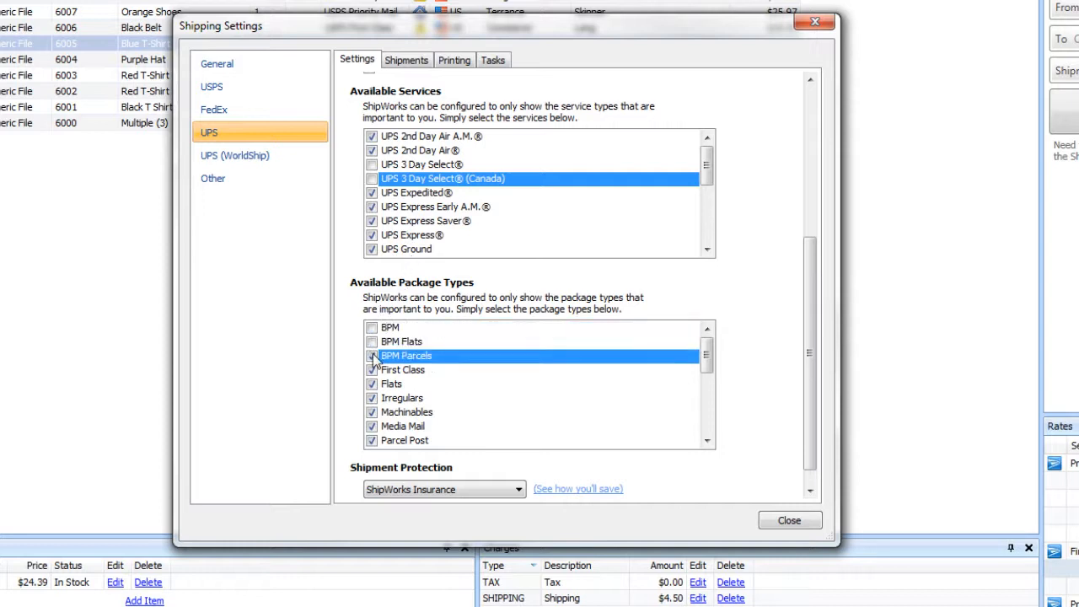
left_click(372, 355)
left_click(371, 342)
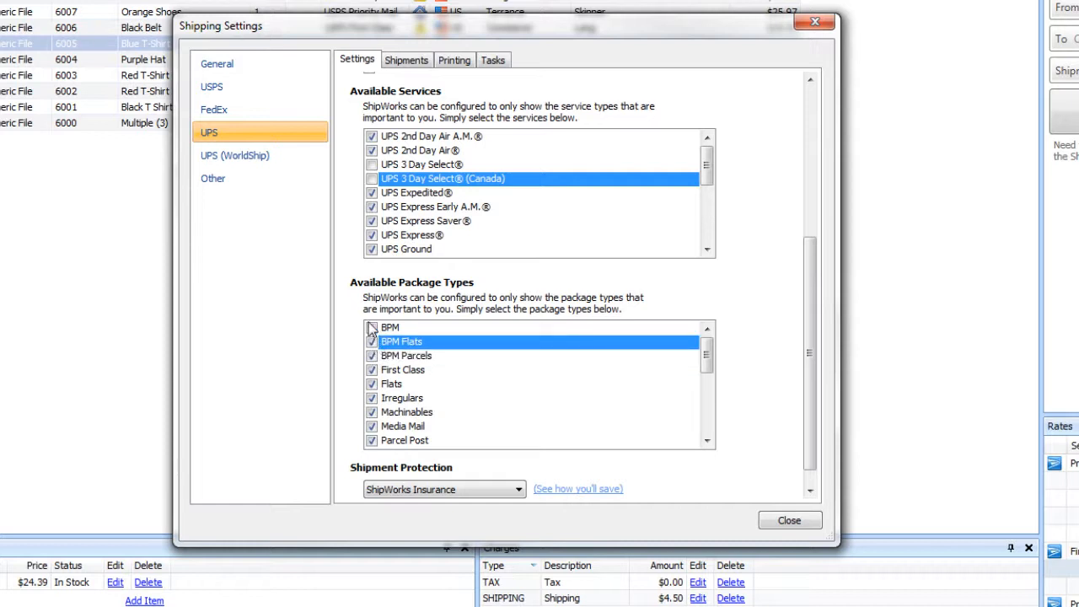
left_click(372, 328)
Step: Make UPS 3 Day Select (Canada) available again and close the shipping settings
left_click(372, 178)
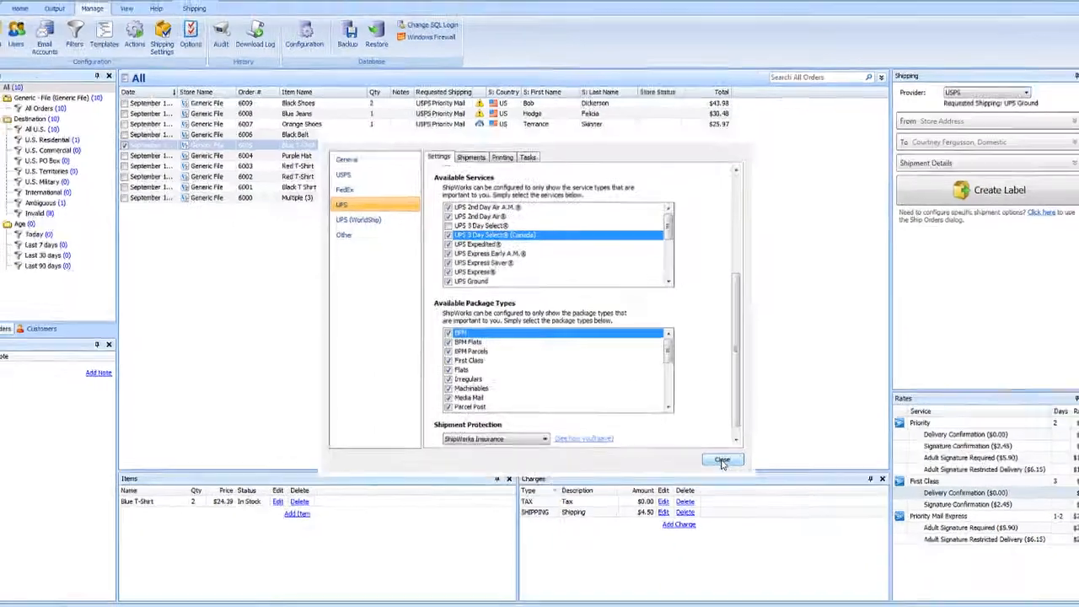
left_click(788, 522)
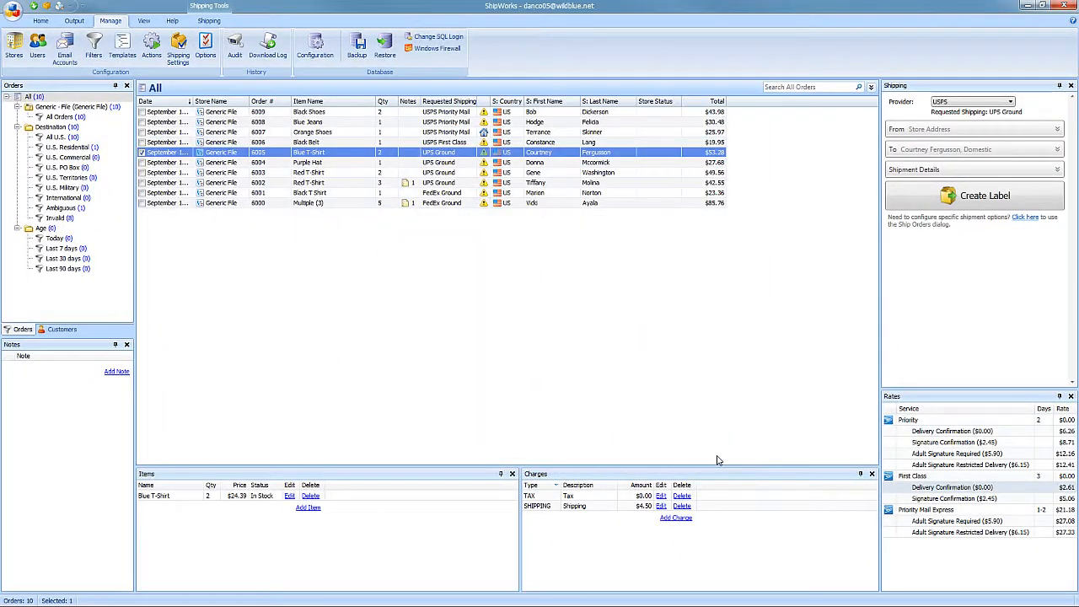